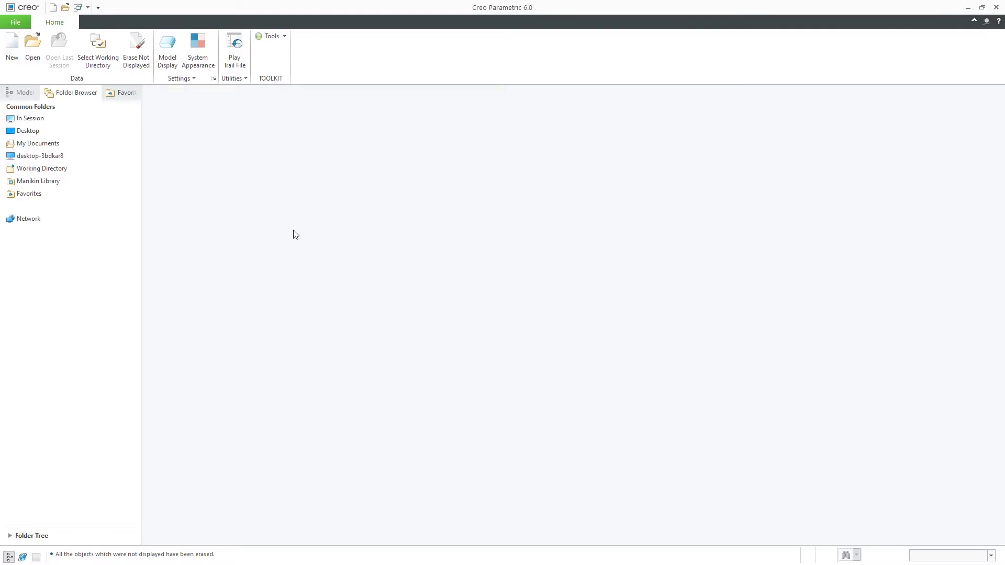
Import tool_base_plate.igs from the Desktop as a new part, with Use templates turned off.
click(33, 47)
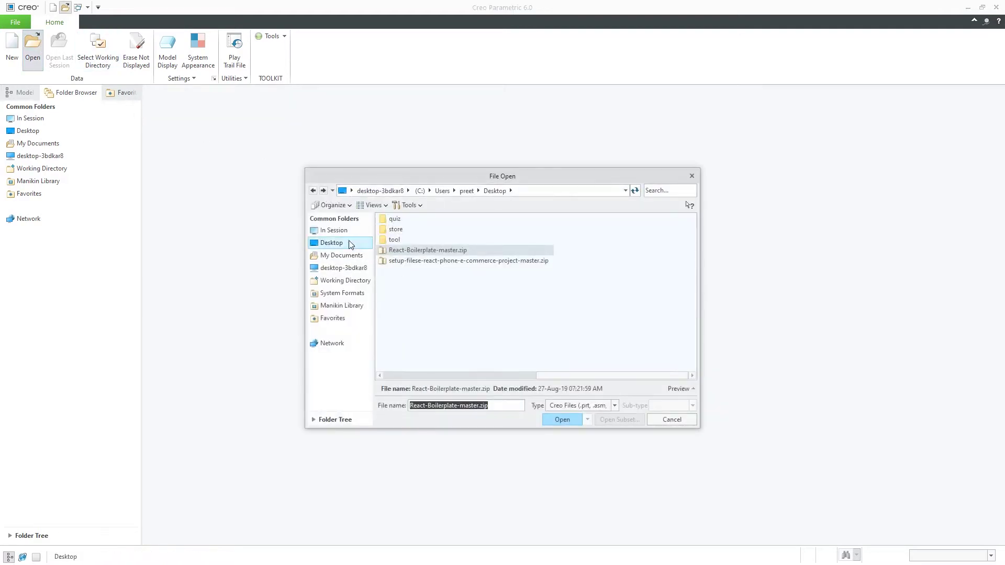
click(332, 242)
click(582, 405)
click(576, 140)
click(483, 271)
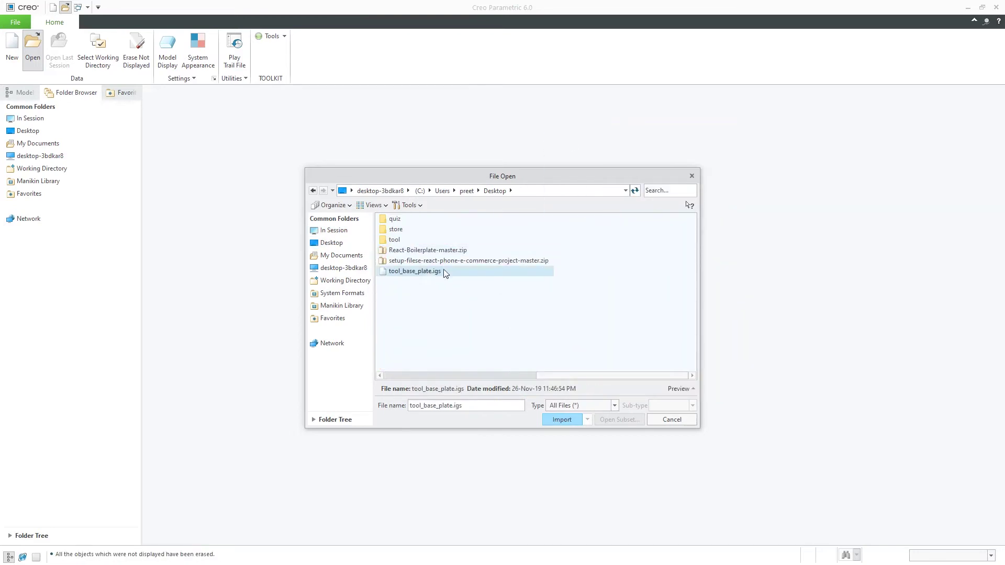
click(575, 419)
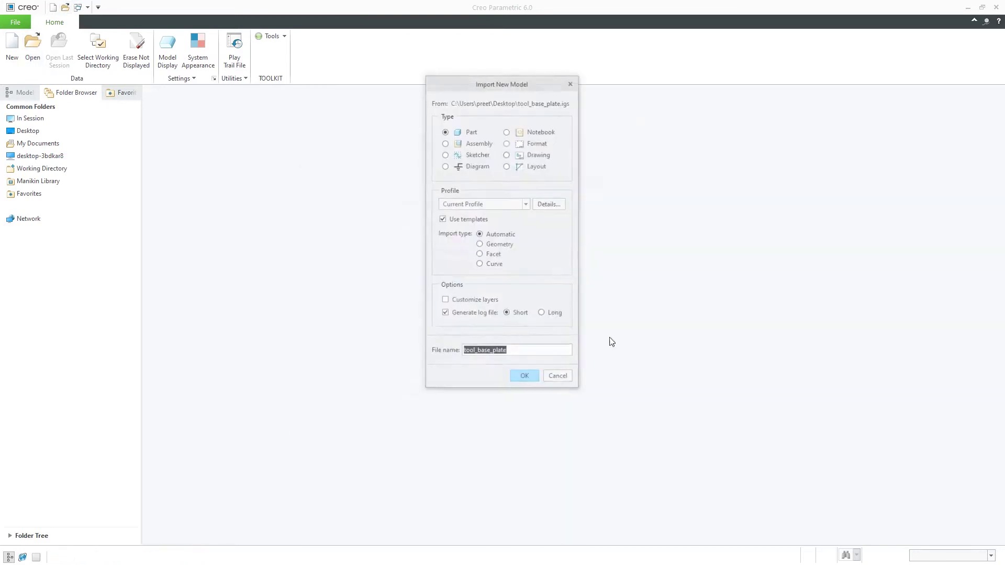
click(442, 219)
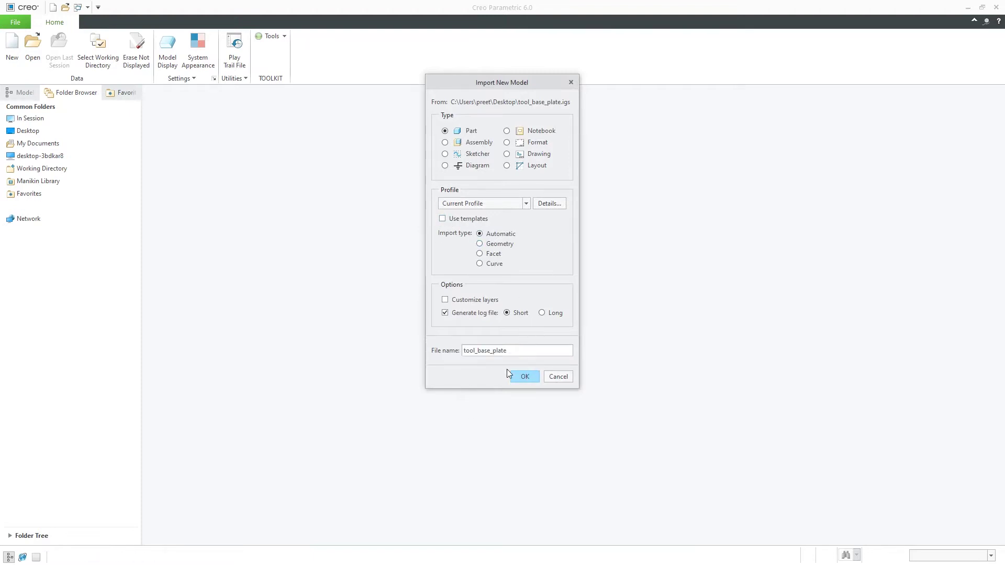
click(526, 376)
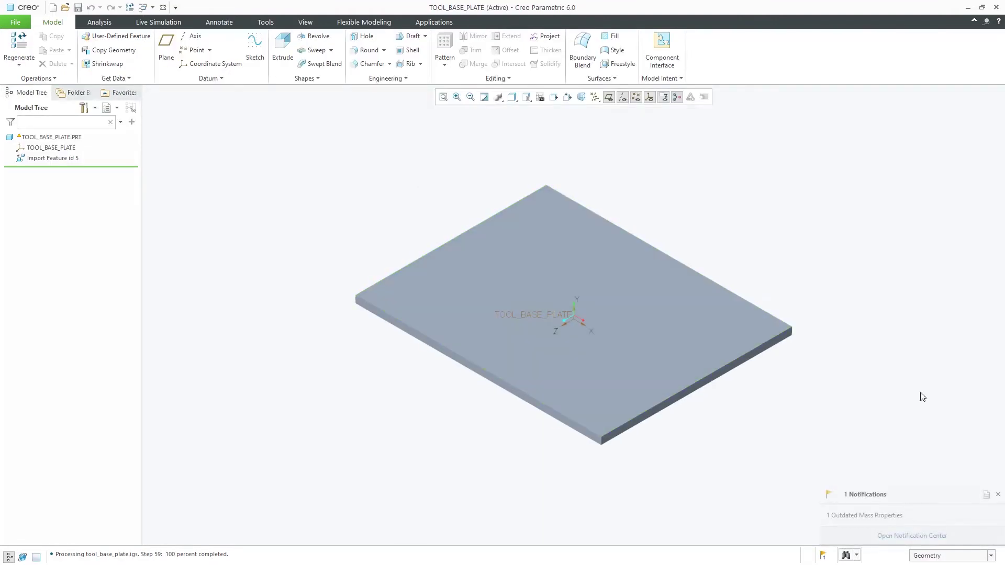
middle_drag(287, 218, 98, 203)
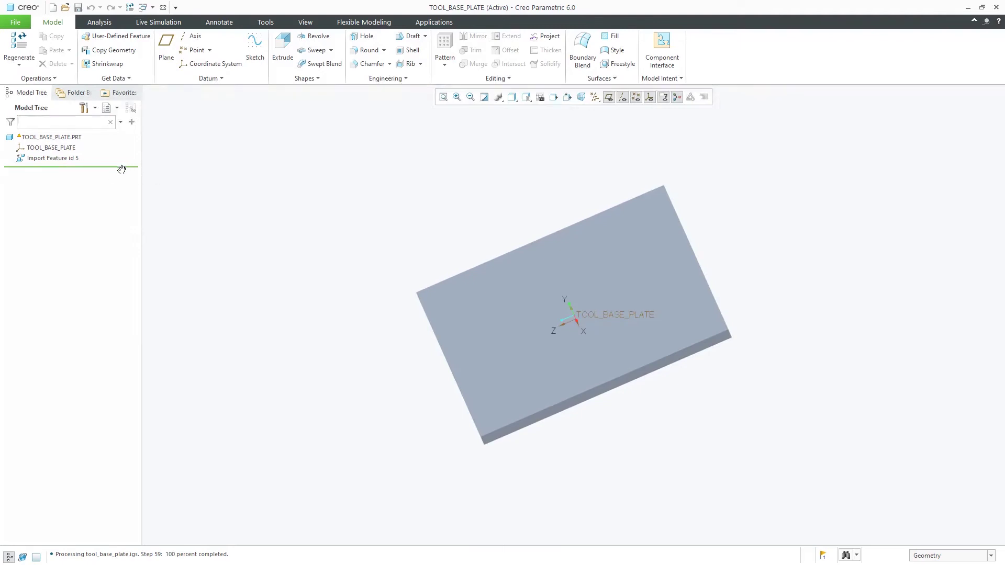
middle_drag(234, 189, 412, 184)
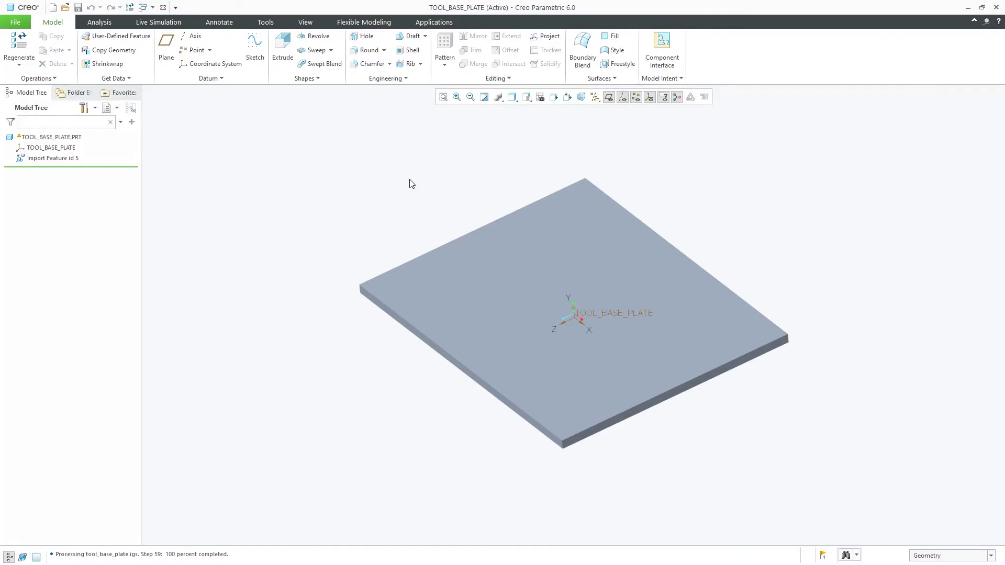
key(ctrl+d)
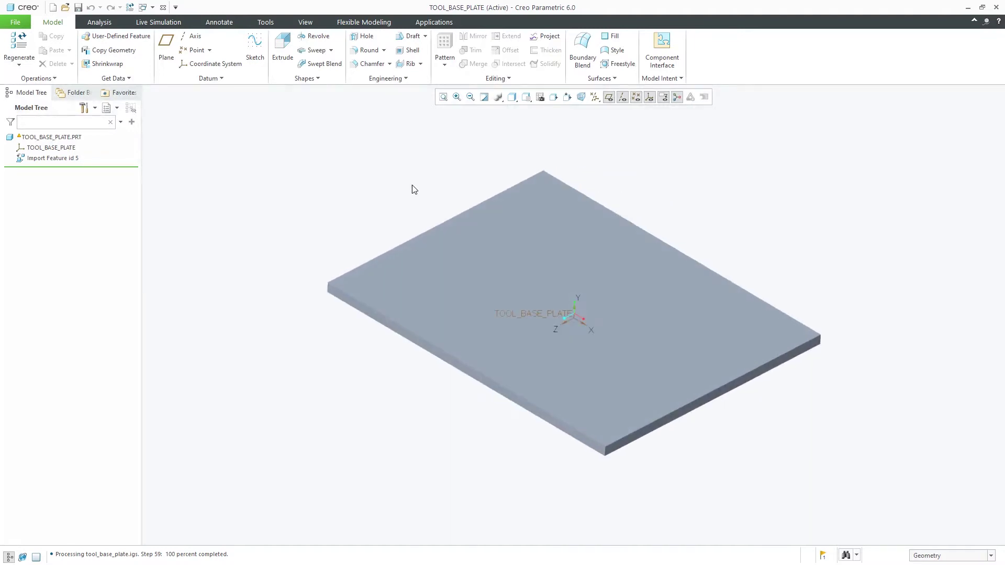
Extrude a 13.97-diameter circle on the plate's top face, left of centre, as Extrude 1.
click(283, 47)
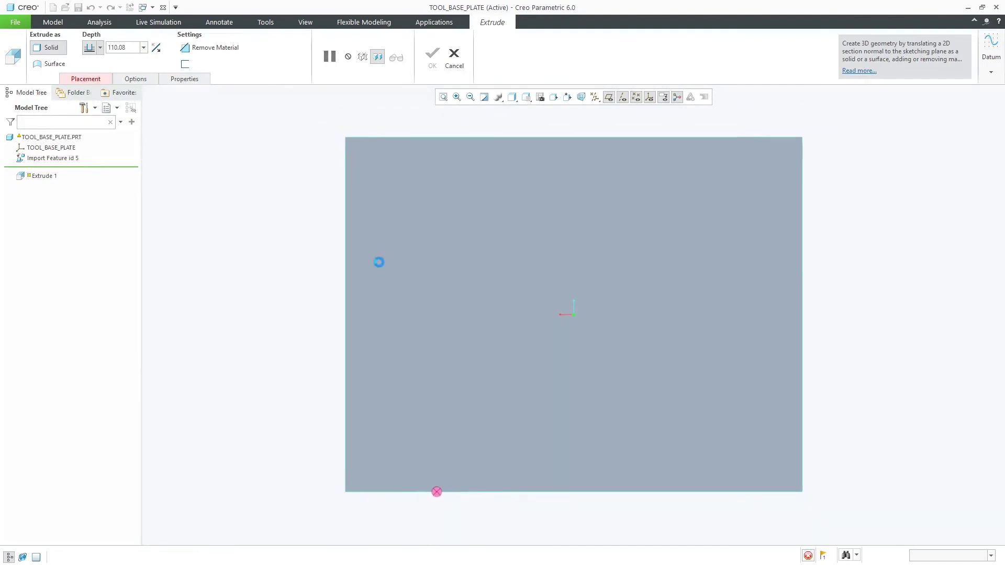
key(c)
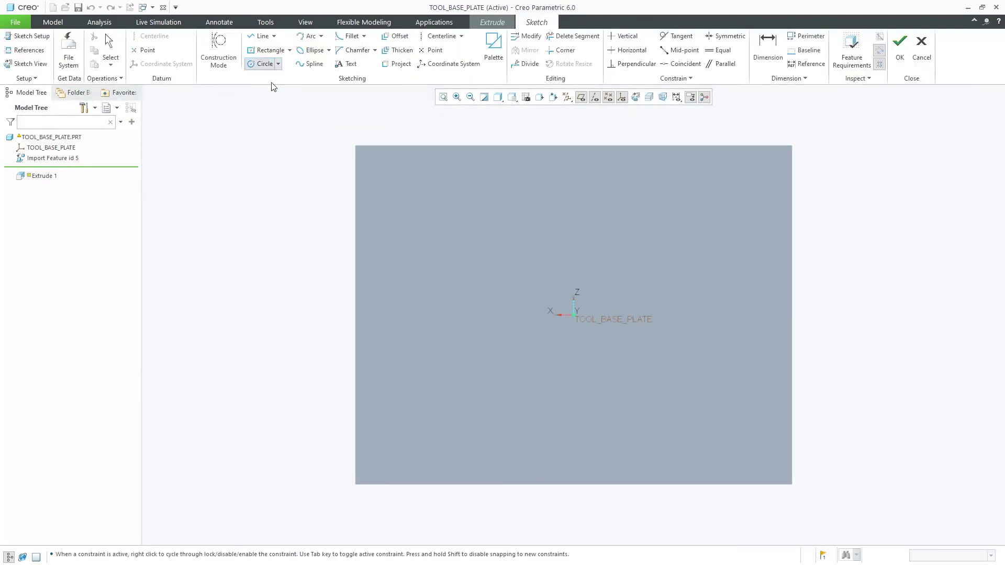
click(437, 275)
middle_click(437, 274)
key(ctrl+d)
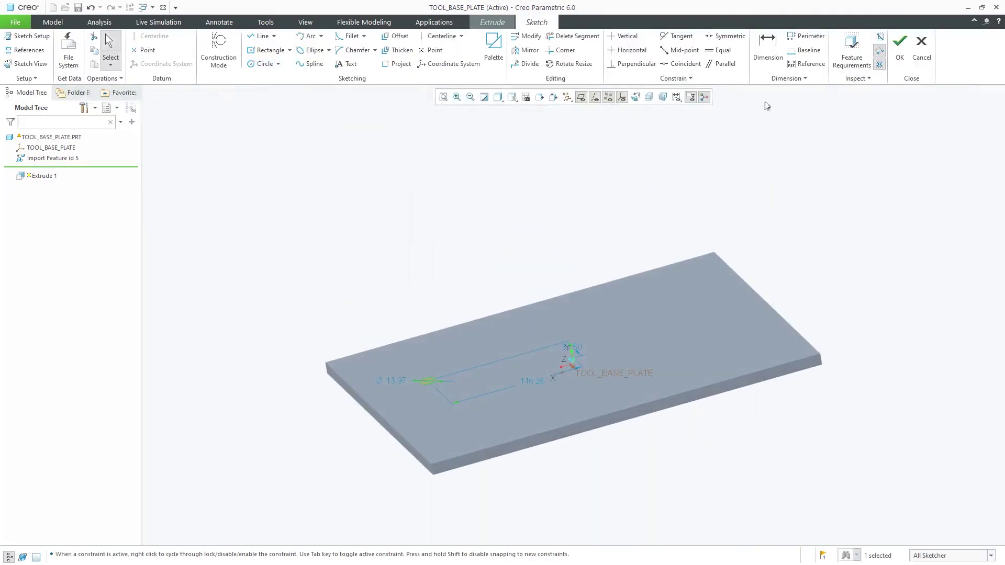
click(899, 47)
middle_click(733, 164)
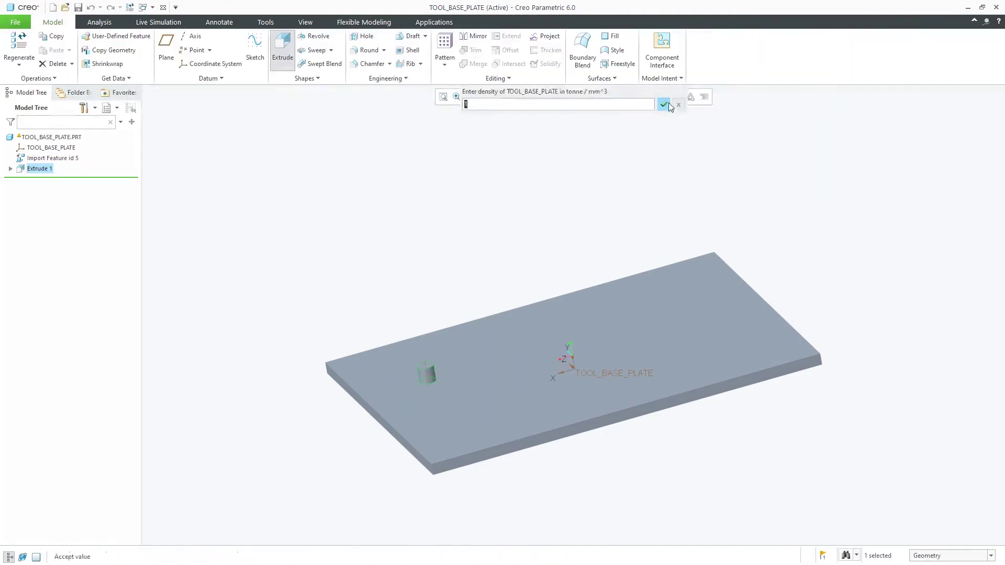
Accept the default density, then chamfer the plate's top edge chain at D x D 5.50.
middle_click(466, 99)
click(360, 64)
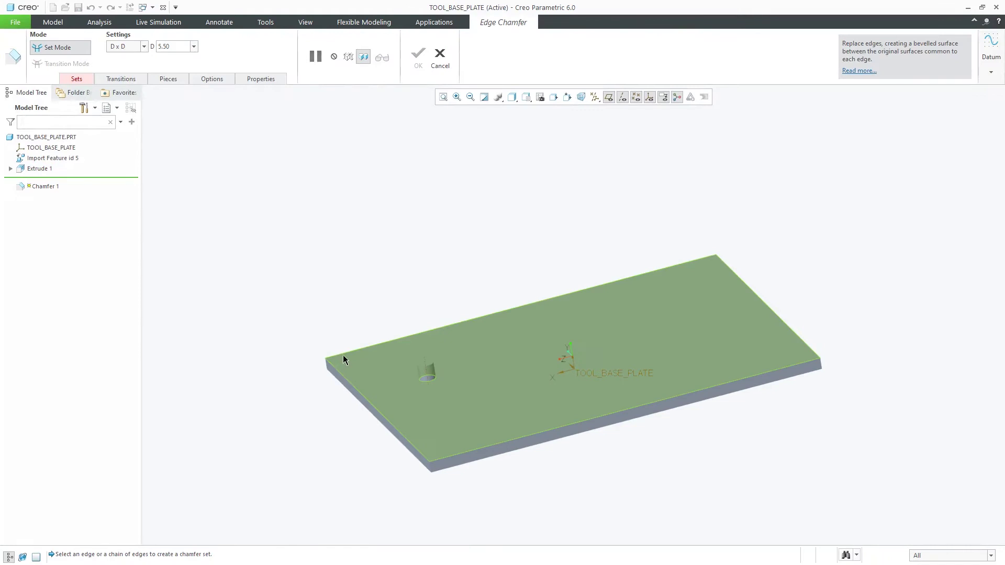
click(345, 355)
middle_click(362, 321)
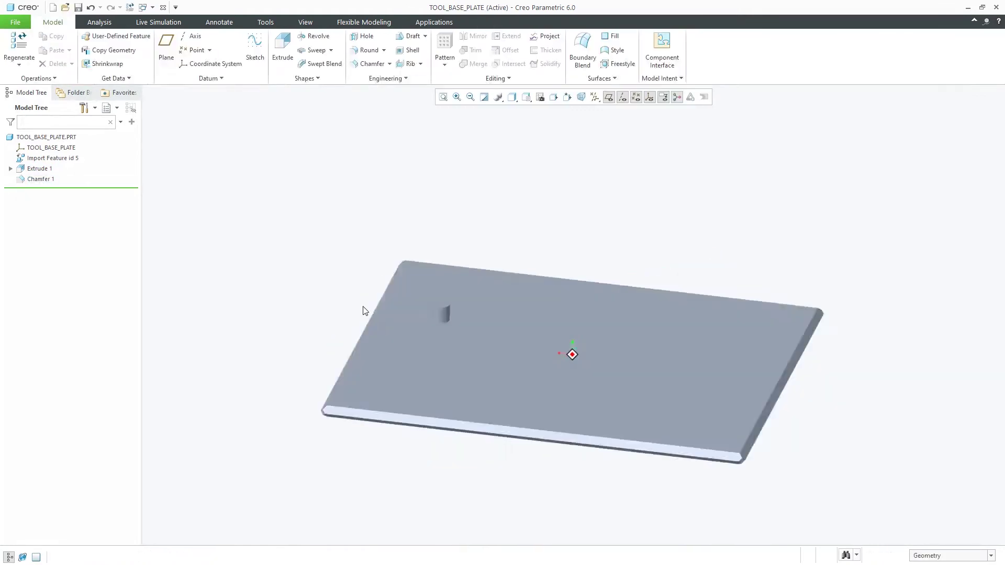
middle_drag(362, 309, 366, 310)
key(ctrl+d)
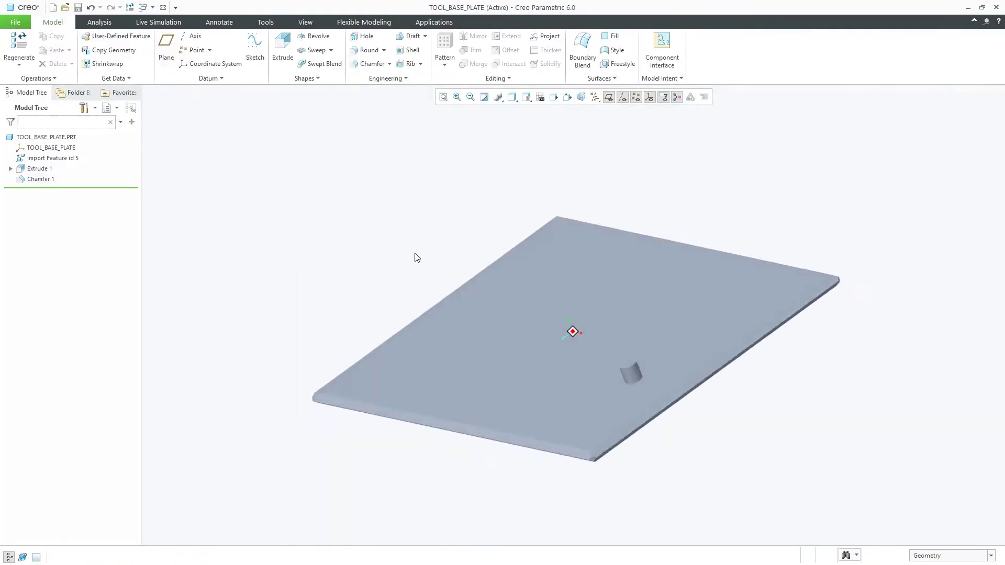
Round the boss's base edge with a 5.50 radius.
click(369, 49)
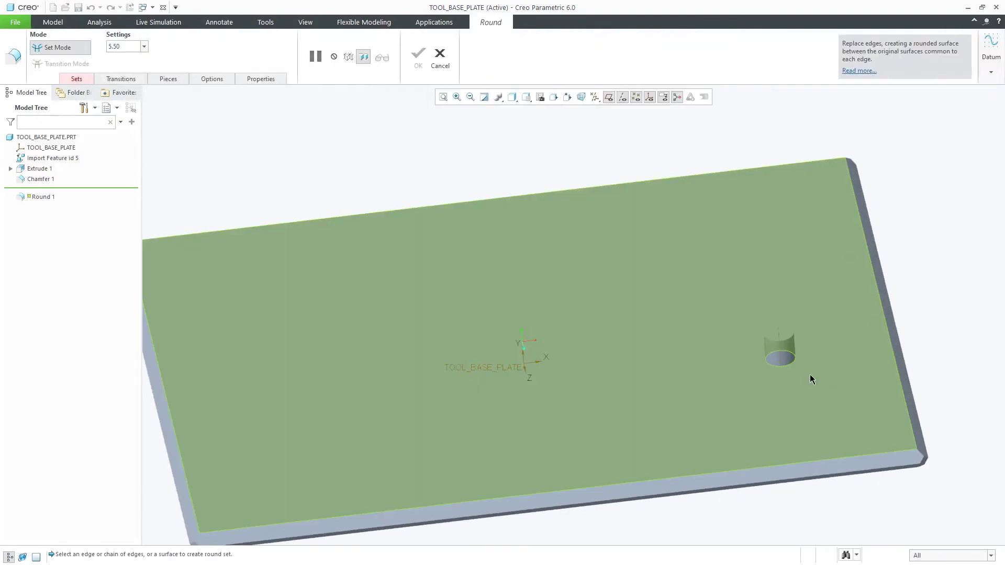
click(793, 360)
middle_click(890, 304)
key(ctrl+d)
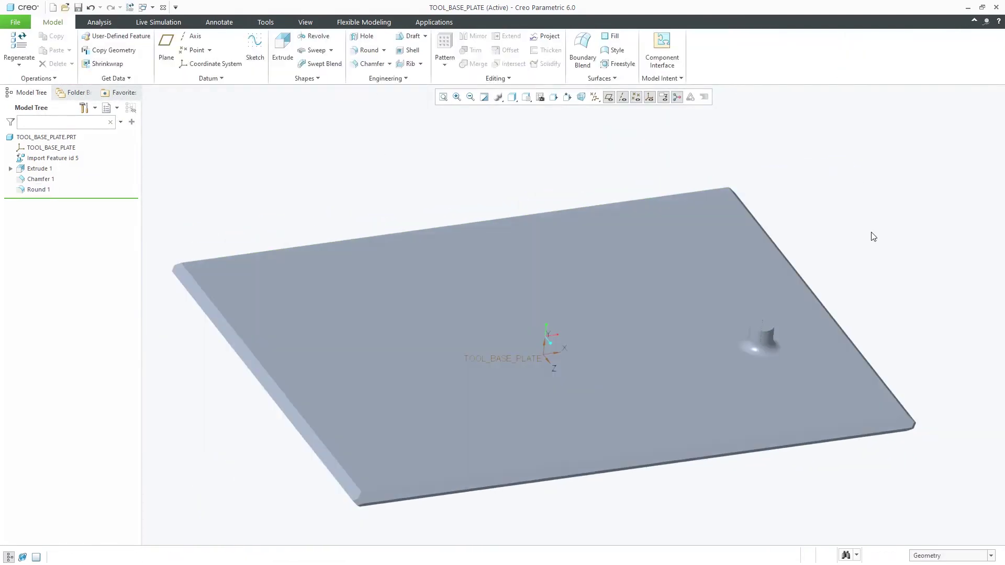
Create datum plane DTM1 through the TOOL_BASE_PLATE coordinate system at X offset 0.00.
key(ctrl+d)
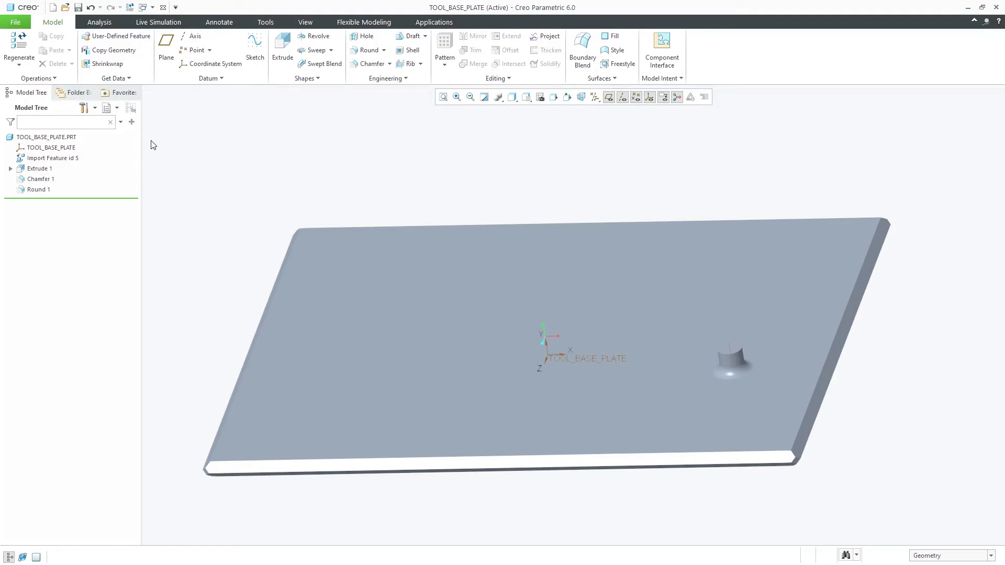
click(166, 48)
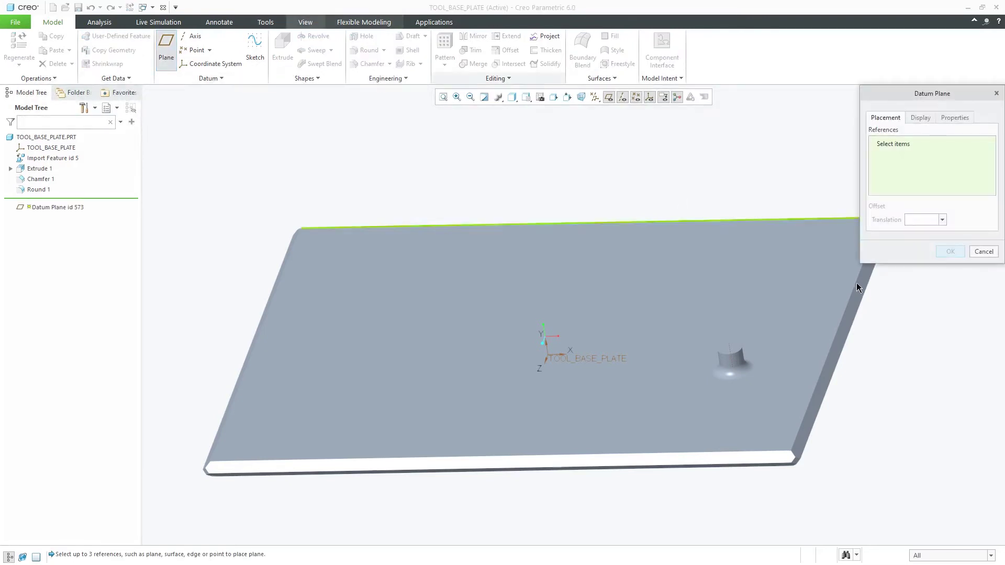
click(579, 360)
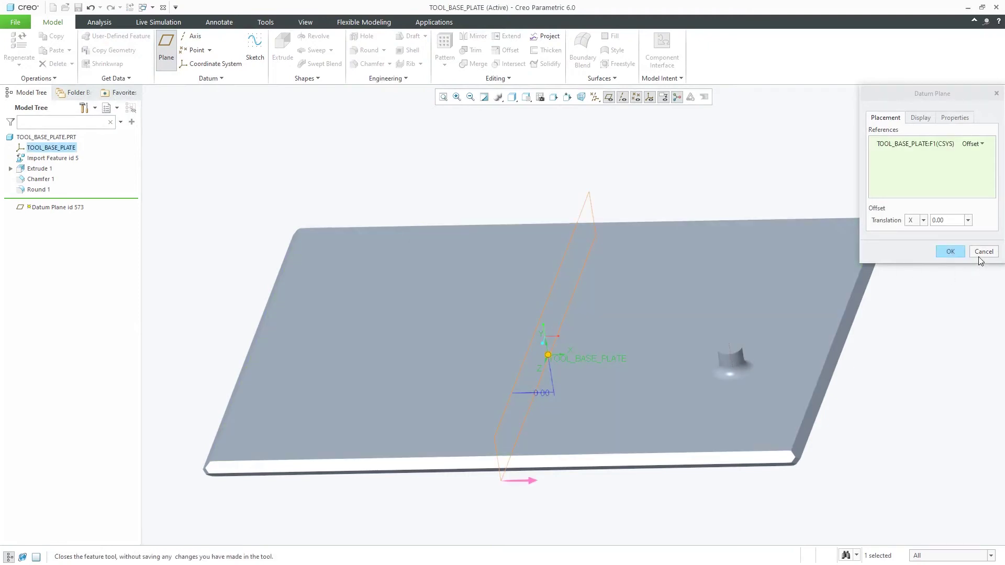
click(948, 253)
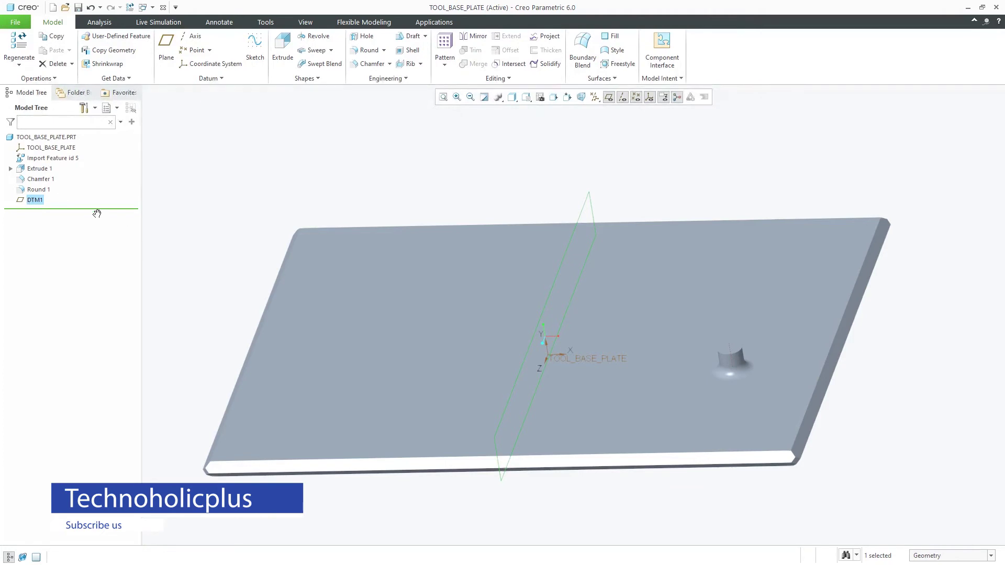
Select DTM1 in the model tree, delete it and confirm the removal.
click(42, 180)
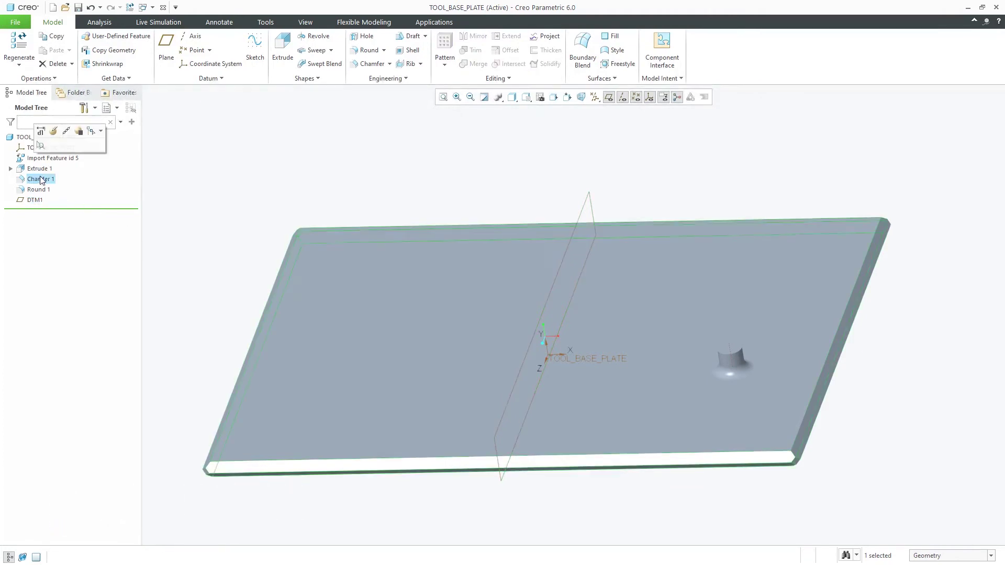
click(31, 201)
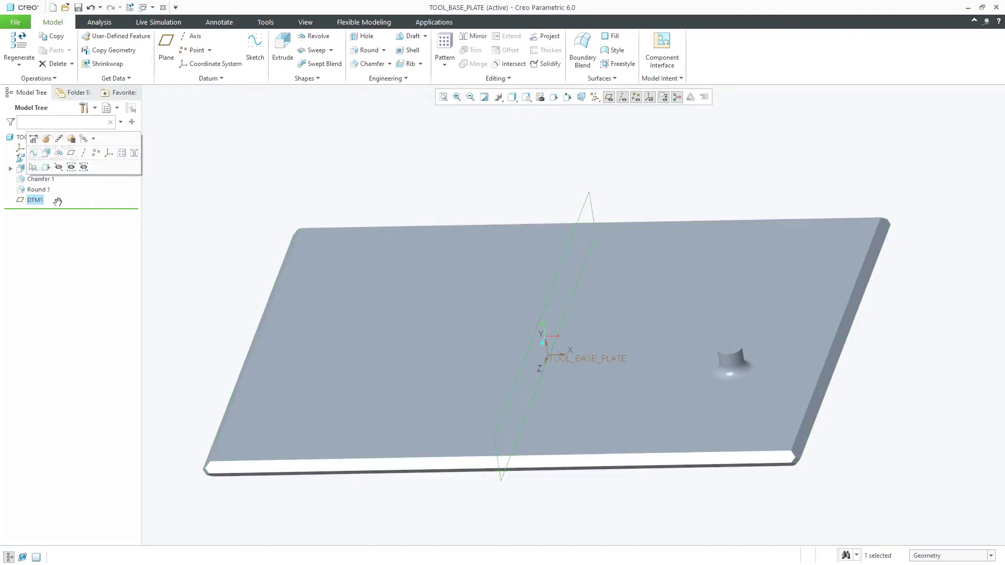
click(184, 194)
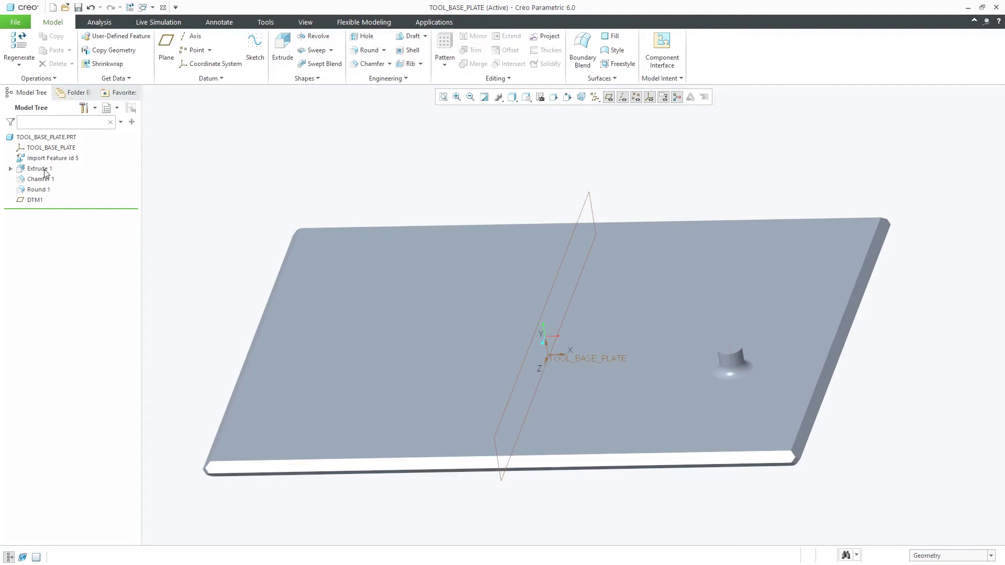
click(36, 201)
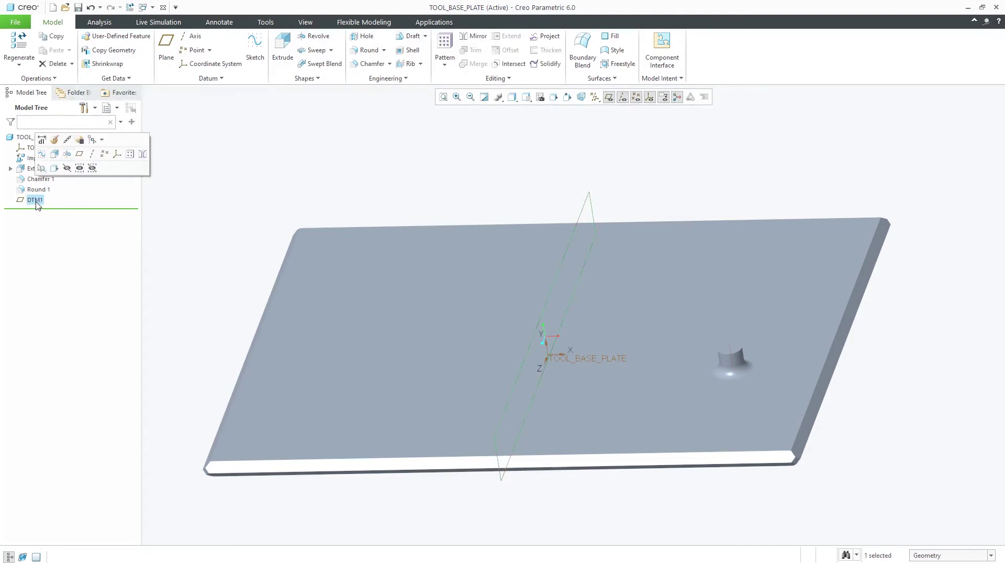
key(Delete)
key(Return)
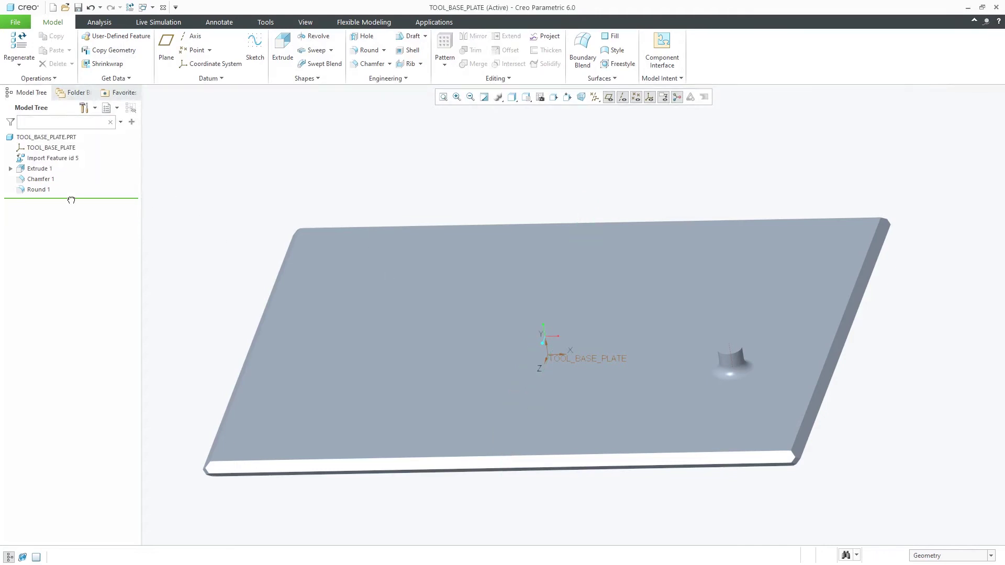
Insert datum planes DTM1–DTM3 on the TOOL_BASE_PLATE coordinate system, ahead of the imported plate.
drag(71, 199, 71, 151)
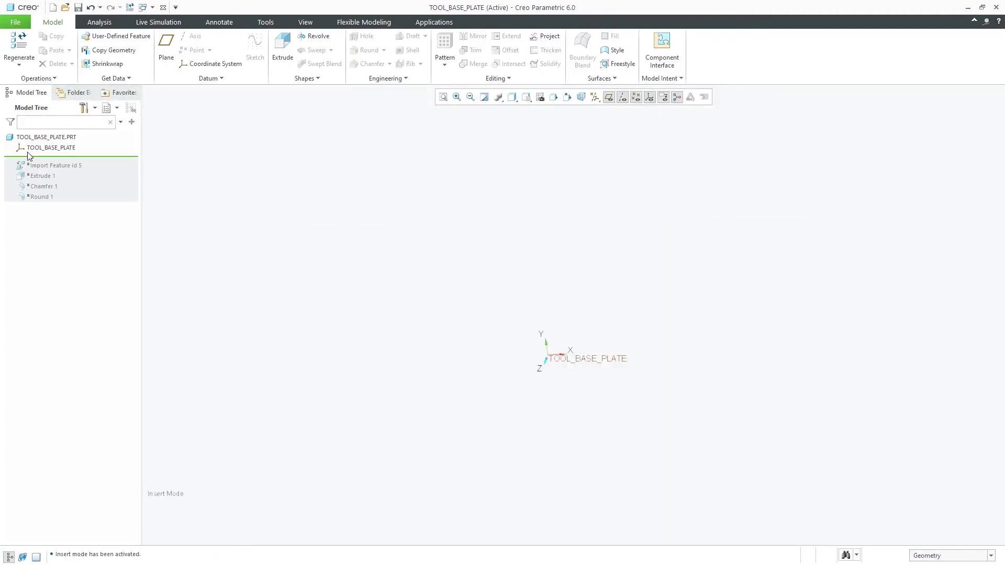
click(51, 147)
click(50, 148)
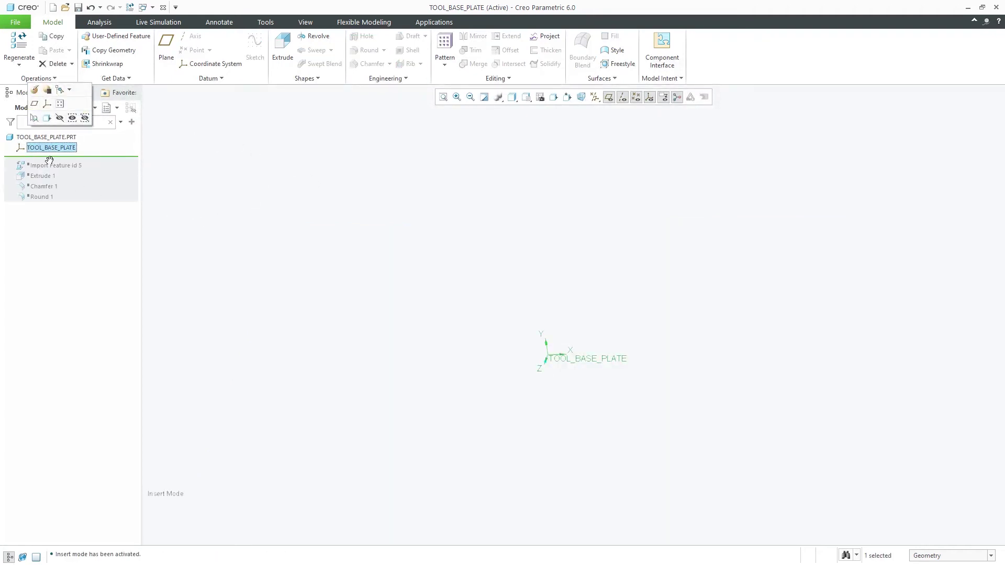
click(167, 47)
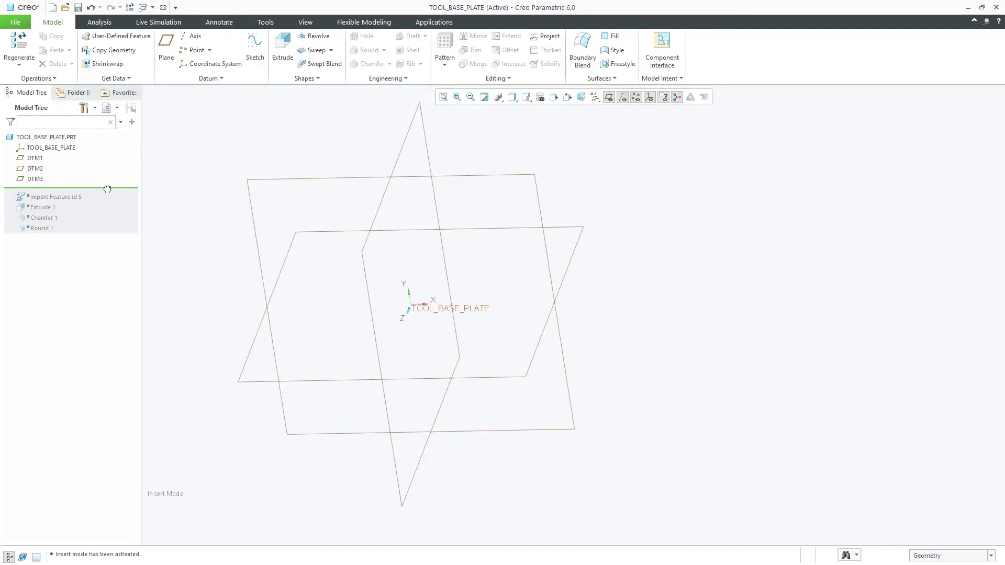
Move the insert point back below Round 1 and reorient the plate view.
drag(107, 196, 112, 248)
scroll(388, 334, up, 3)
middle_drag(381, 310, 423, 263)
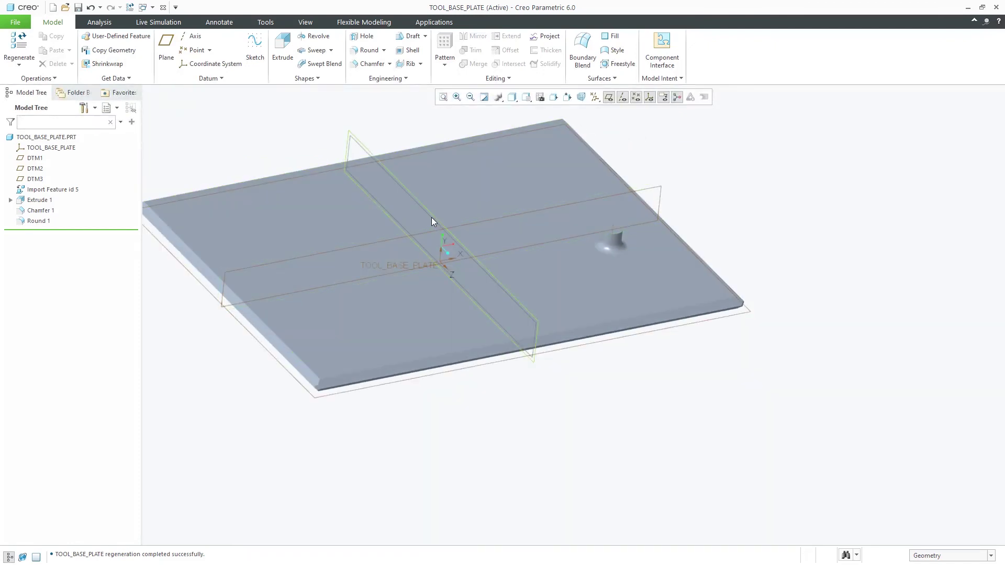
middle_drag(421, 218, 278, 188)
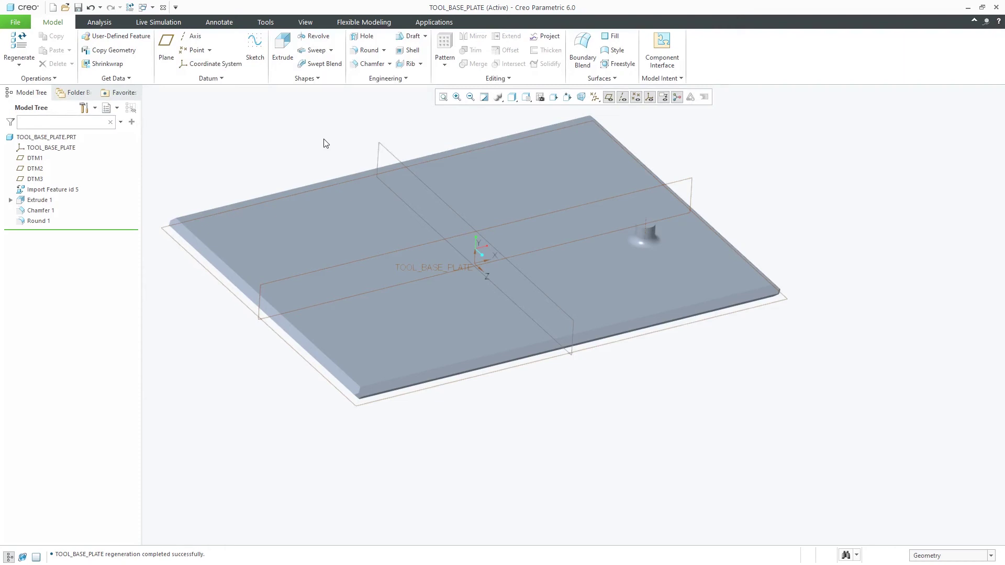
Switch to the View tab, check the Saved Orientations list, then zoom in on the plate.
click(305, 22)
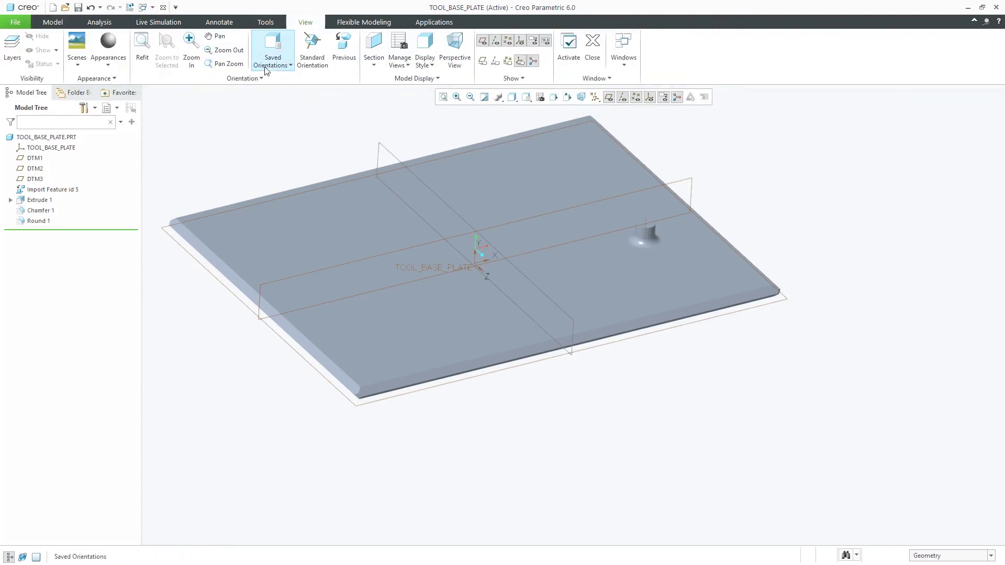
click(287, 67)
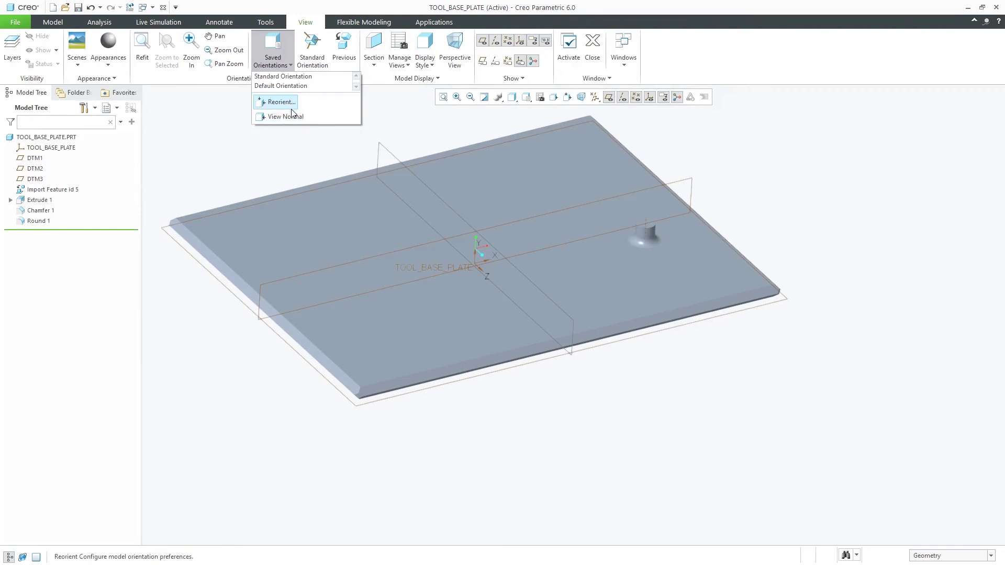
click(289, 138)
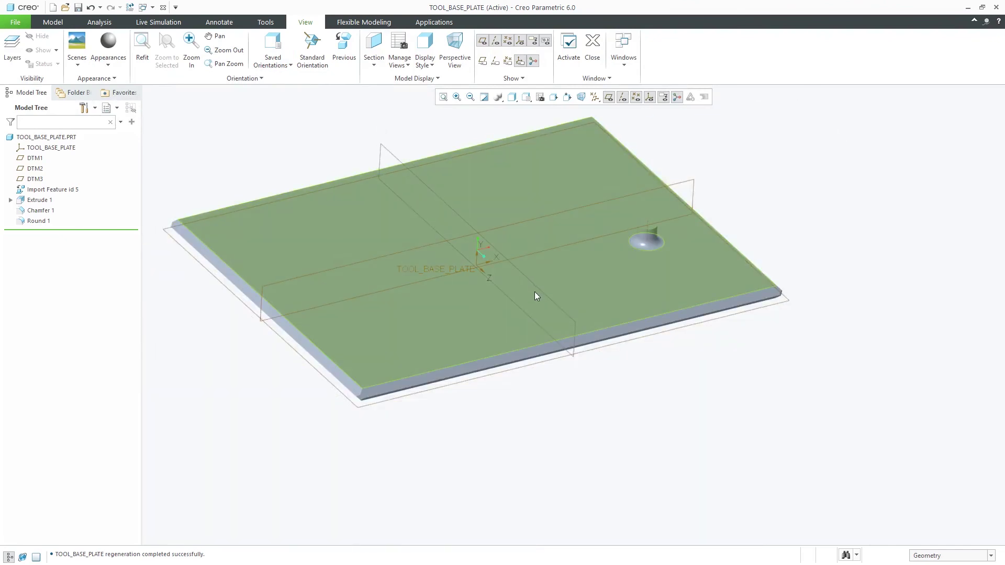
scroll(536, 292, up, 2)
scroll(650, 283, up, 1)
scroll(659, 210, down, 1)
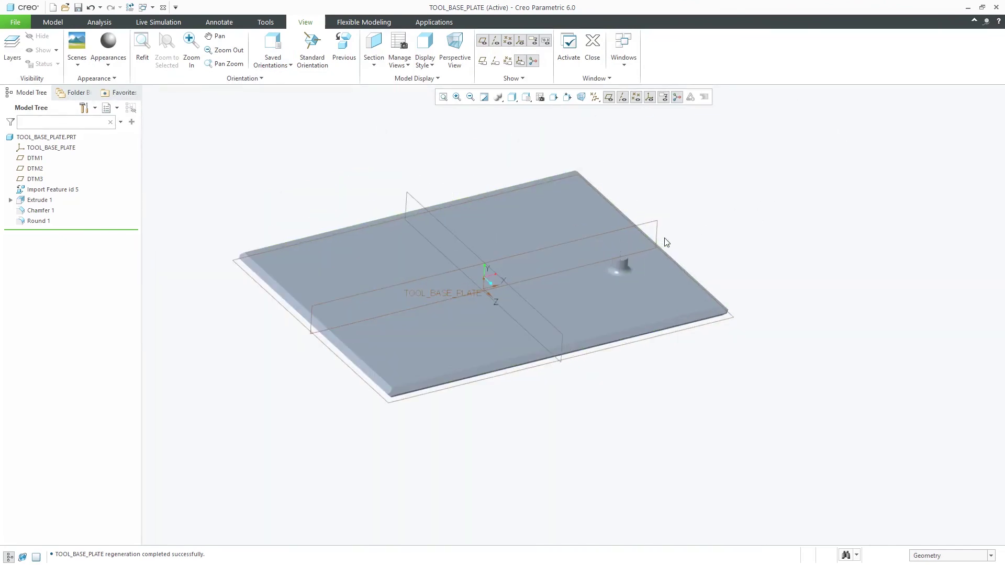
scroll(503, 165, down, 1)
scroll(556, 313, up, 1)
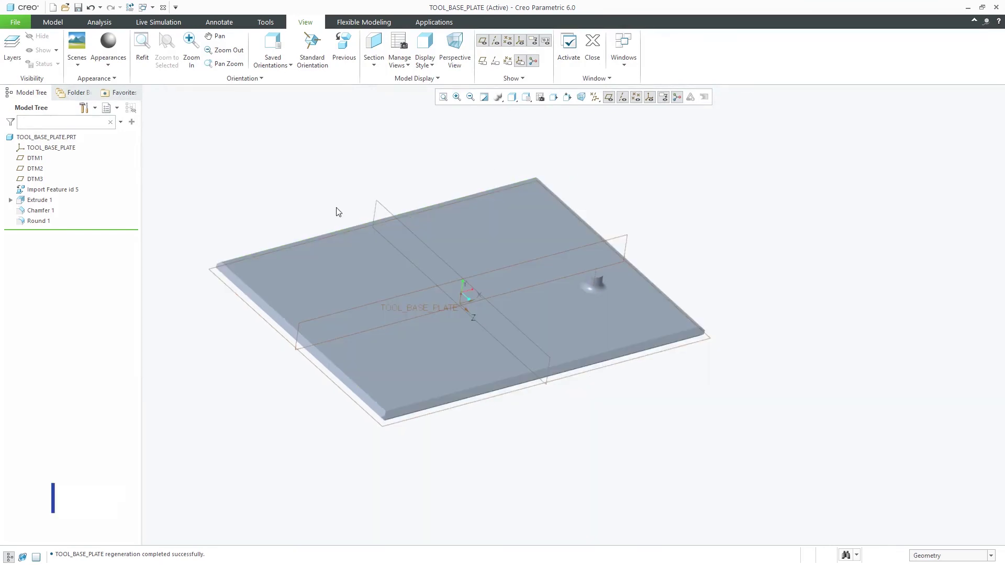